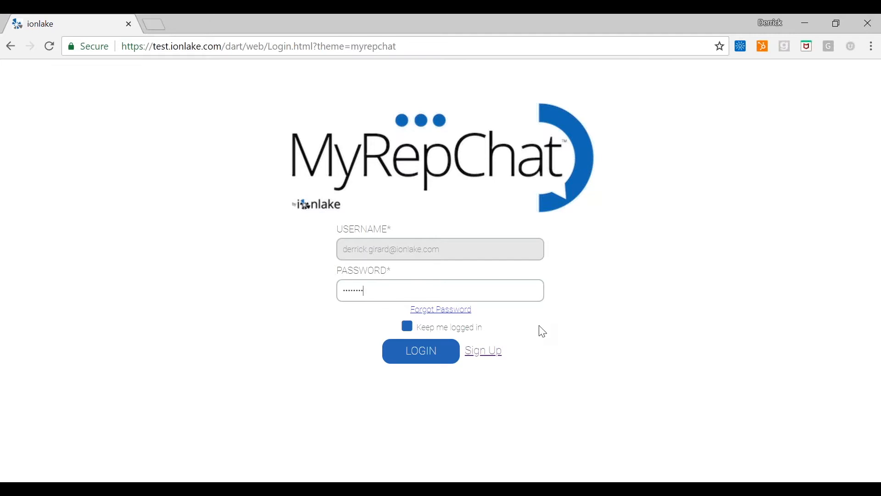
Log in to the administrator portal and go to the message patterns on the Monitoring page.
left_click(421, 360)
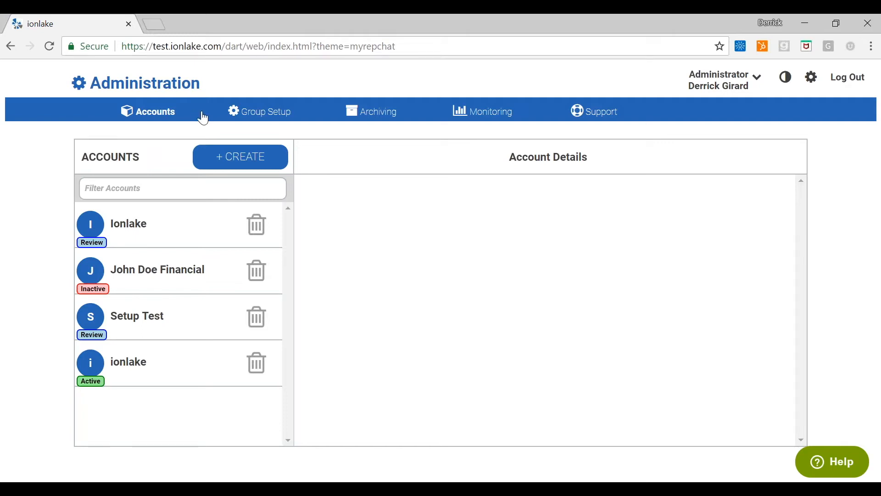
left_click(490, 121)
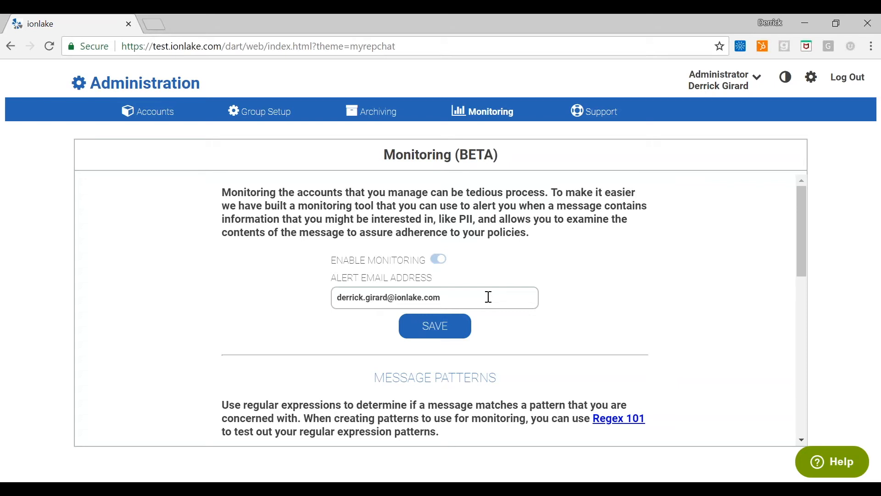
scroll(617, 330, "down", 3)
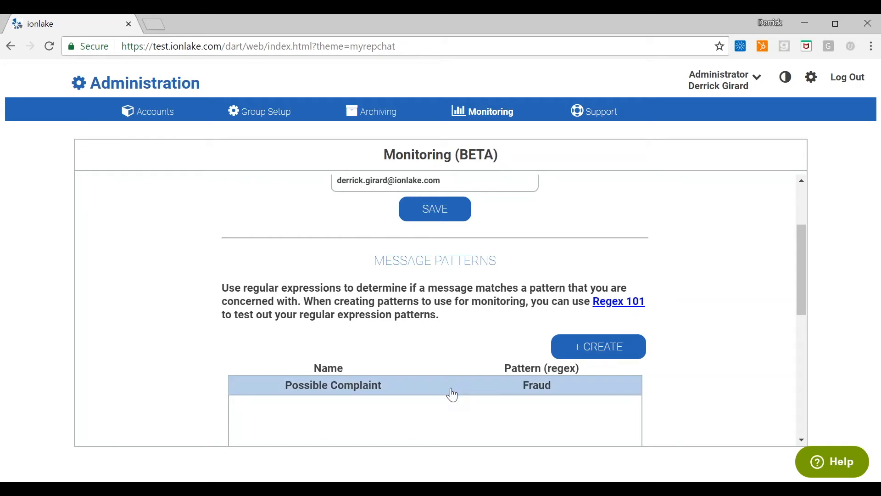
scroll(452, 394, "down", 2)
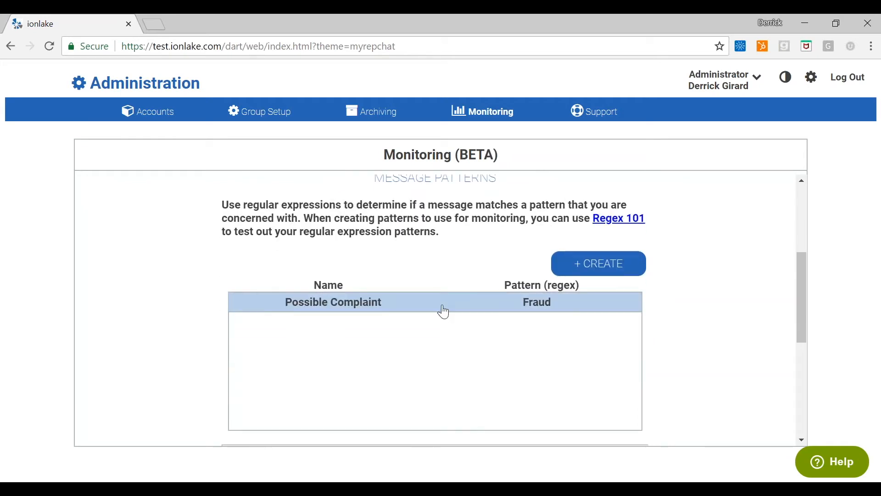
Open the Possible Complaint message pattern, enable Hold Message for it, and save the pattern.
left_click(585, 275)
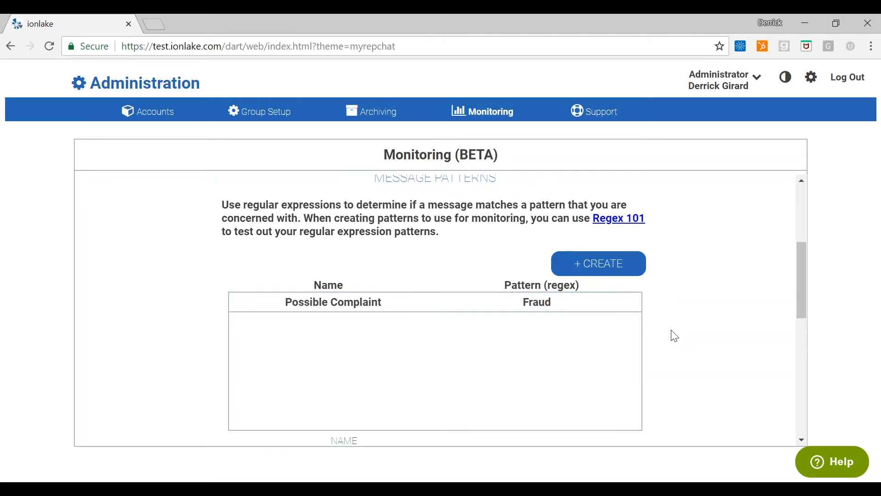
scroll(675, 336, "down", 3)
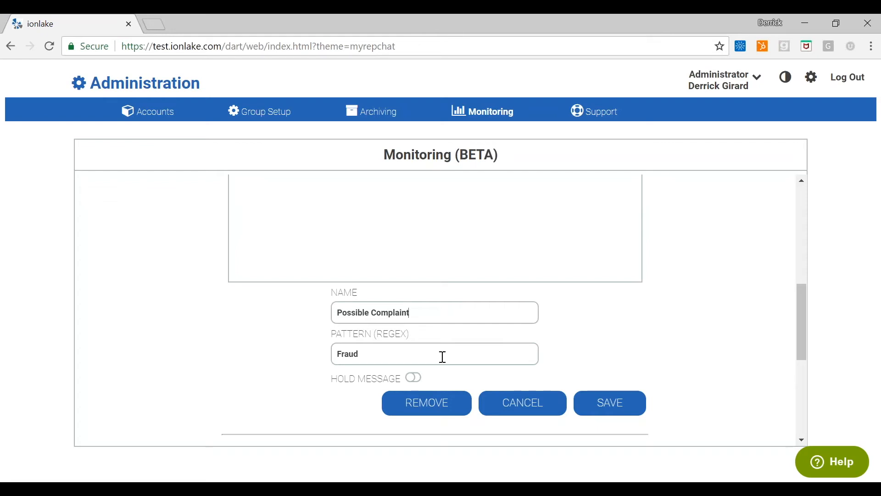
left_click(418, 384)
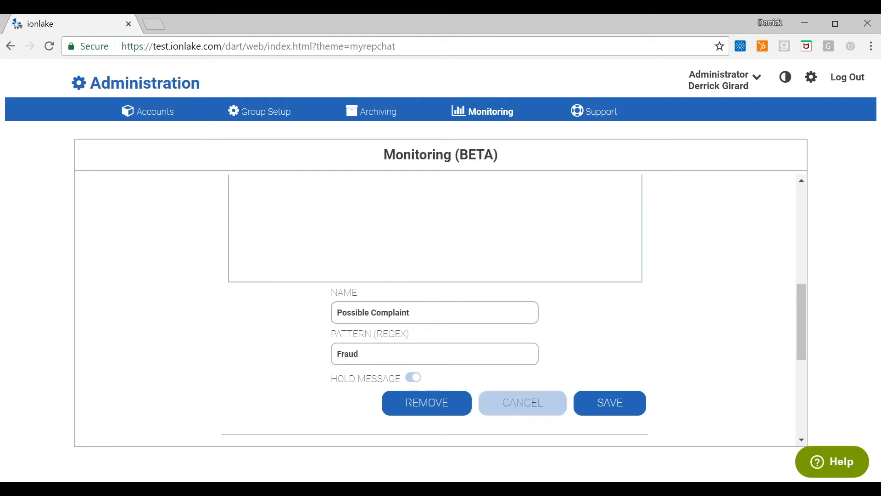
left_click(626, 417)
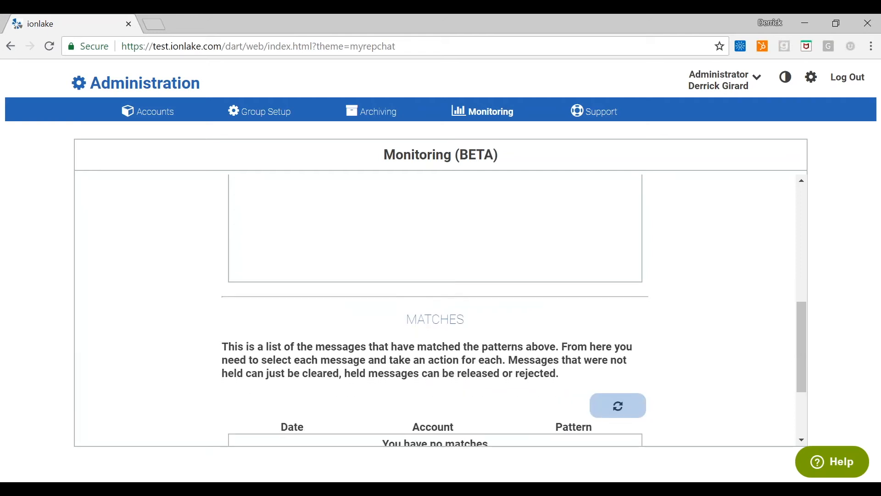
Switch from the Administrator profile to the ionlake account and open the most recent message conversation.
scroll(441, 307, "up", 10)
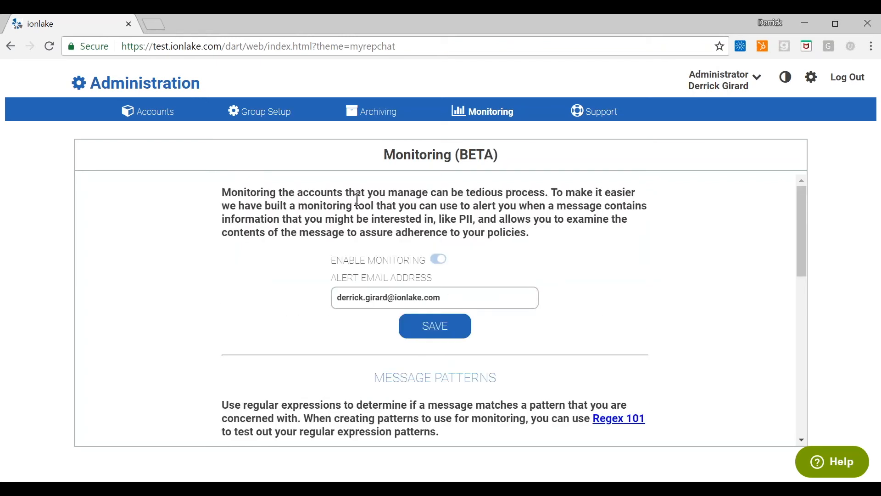
left_click(758, 82)
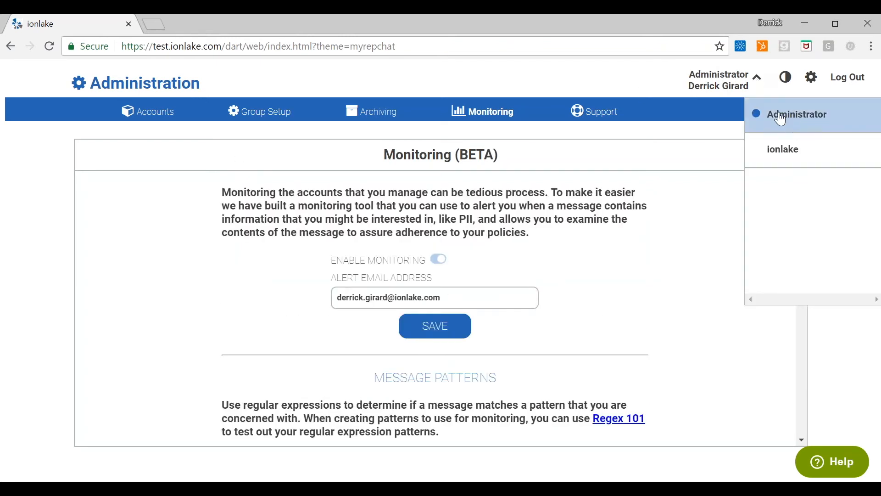
left_click(806, 147)
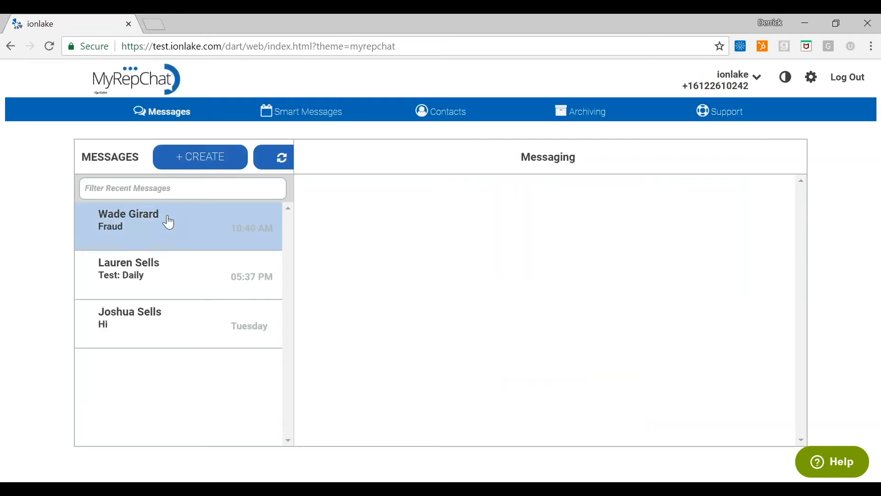
left_click(169, 223)
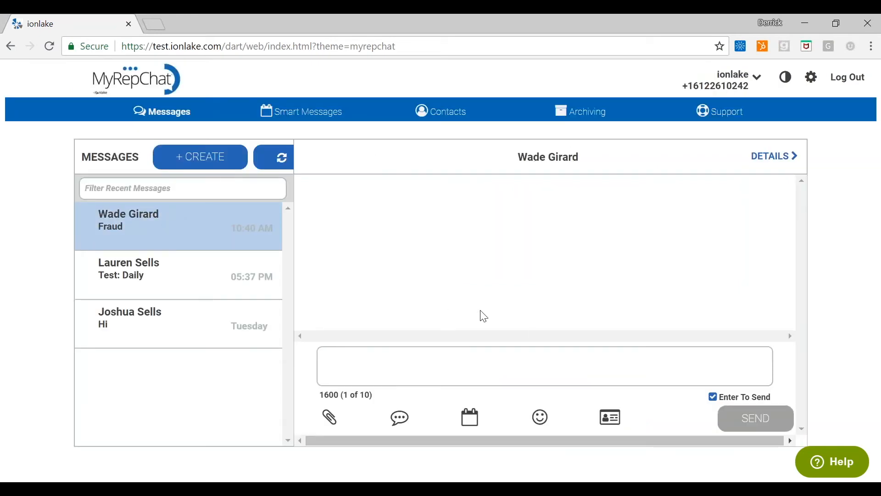
Write the message "Fraud" in the open conversation, submit it, and dismiss the resulting notice.
left_click(551, 357)
type("Fraud")
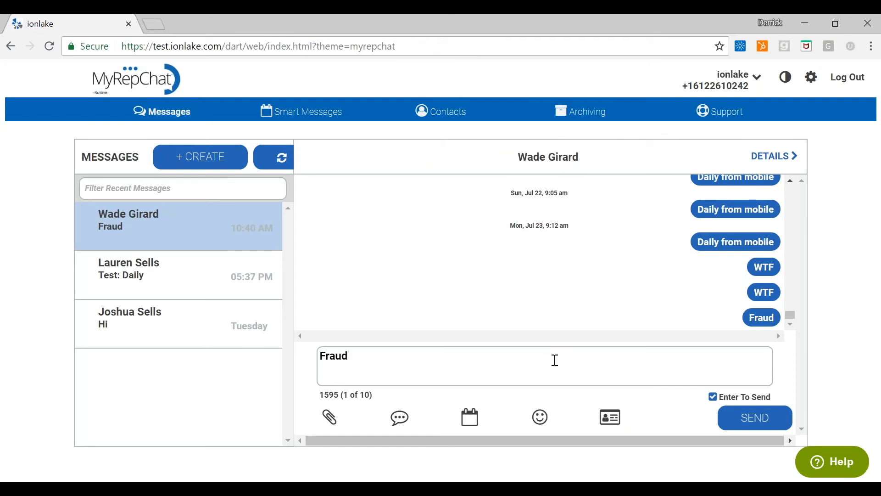
left_click(755, 419)
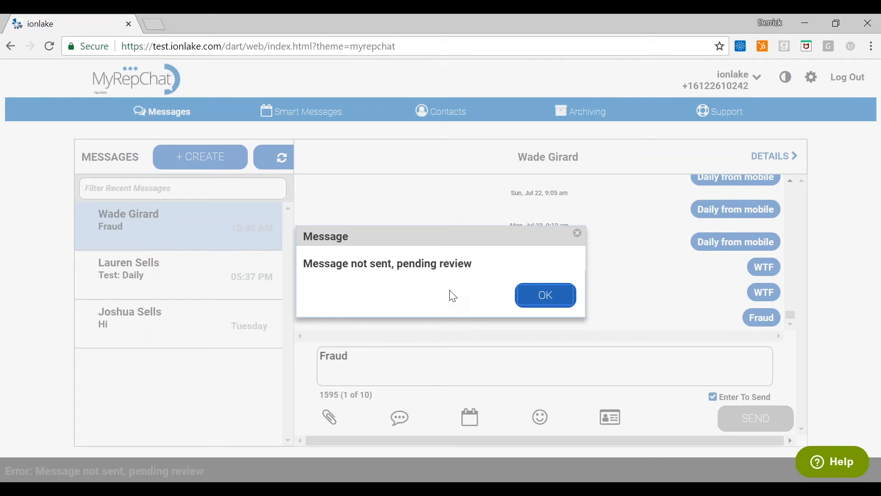
left_click(560, 301)
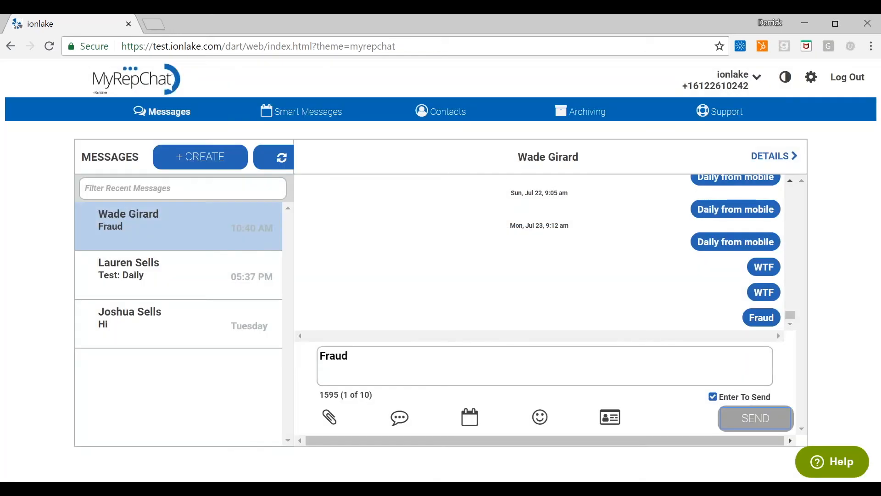
Switch back to the Administrator profile and go to the Matches list on the Monitoring page.
left_click(755, 85)
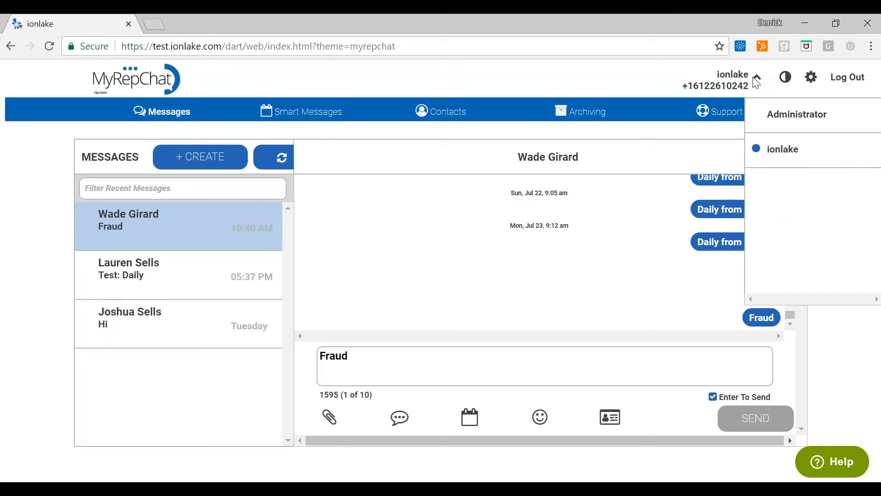
left_click(791, 120)
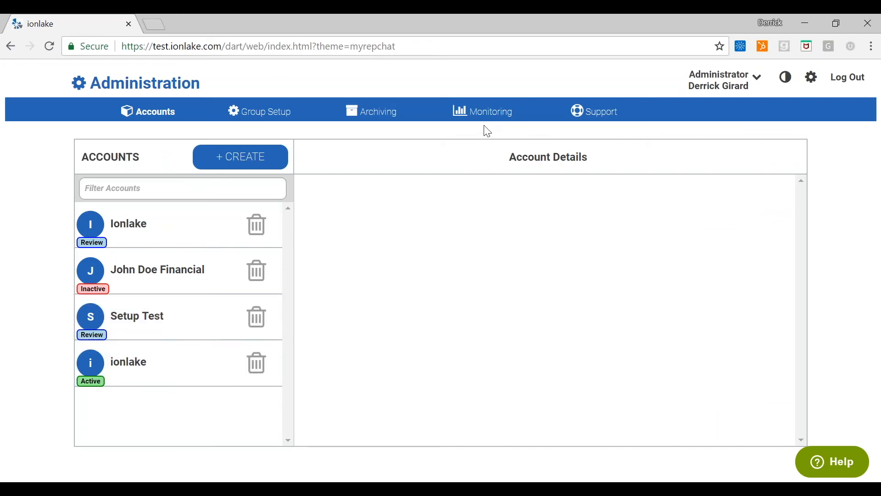
left_click(495, 120)
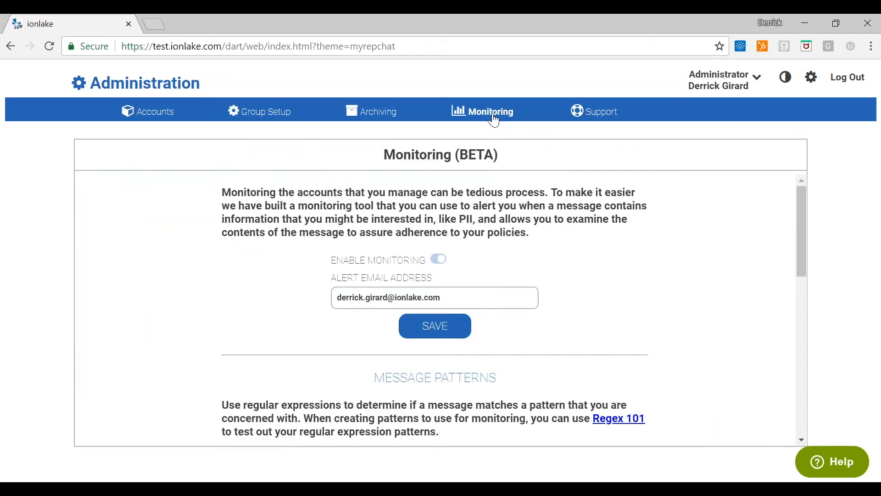
scroll(592, 355, "down", 4)
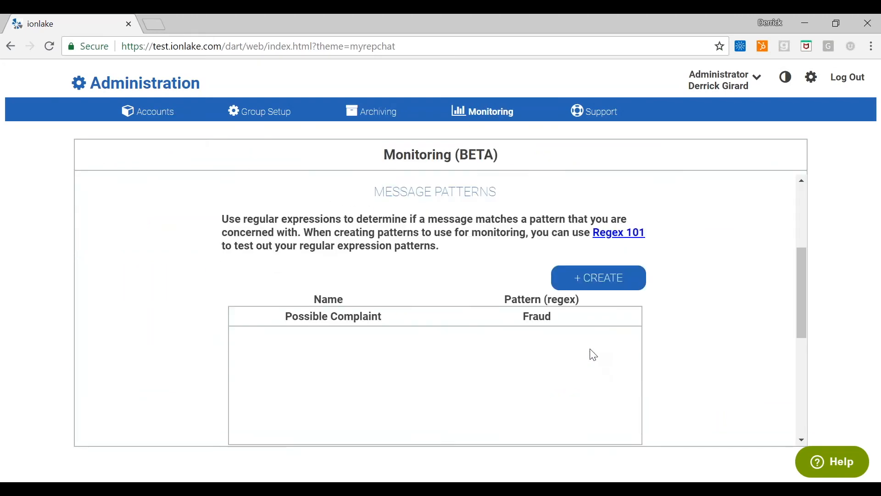
scroll(592, 354, "down", 5)
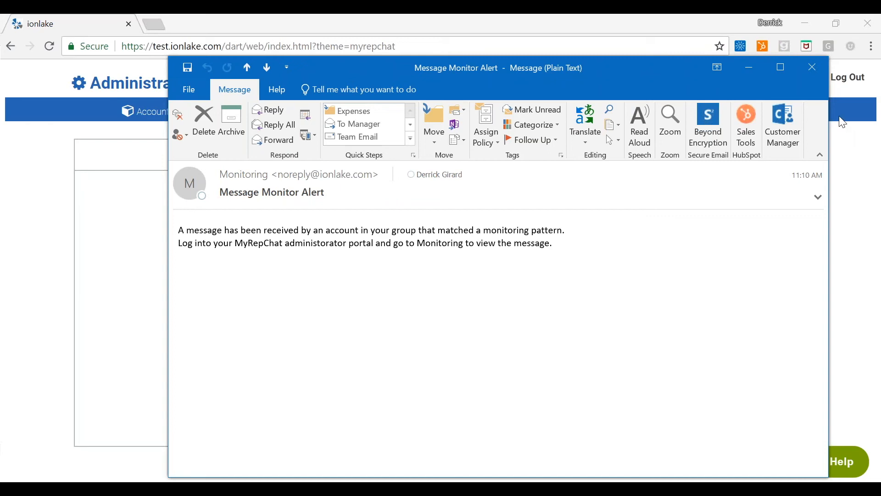
Minimize the Message Monitor Alert e-mail and view the details of the active ionlake account.
left_click(750, 68)
left_click(327, 330)
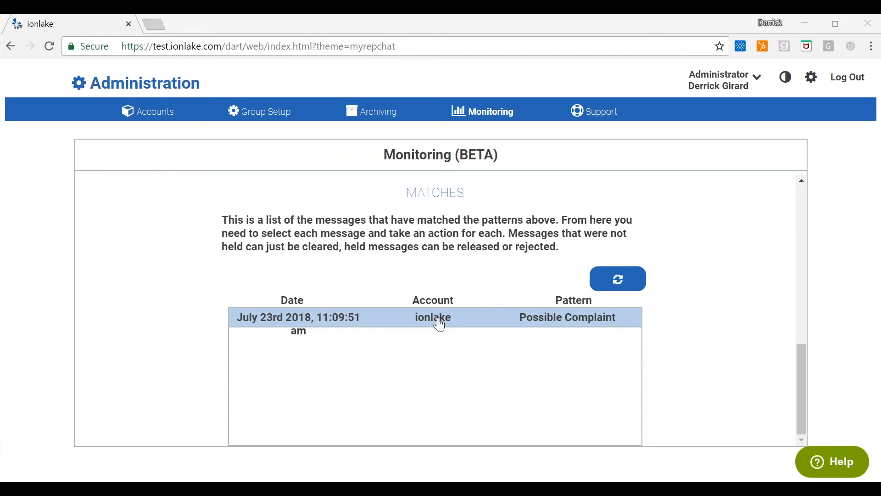
left_click(156, 112)
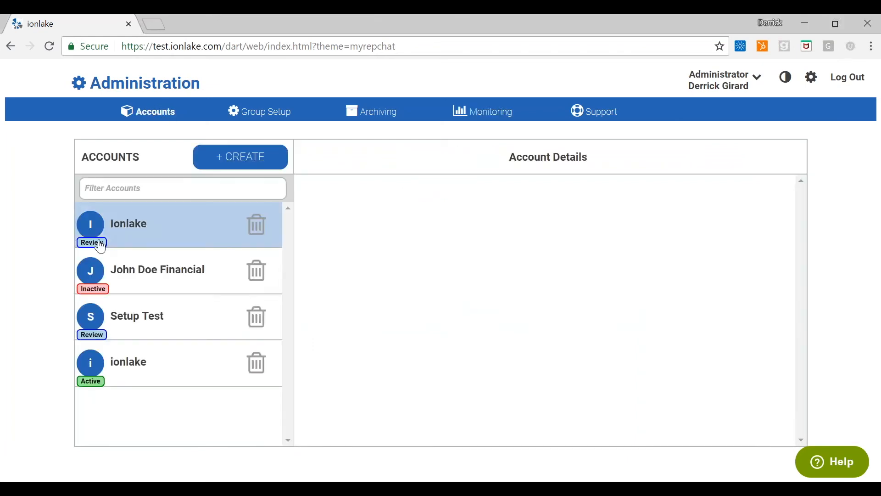
left_click(125, 371)
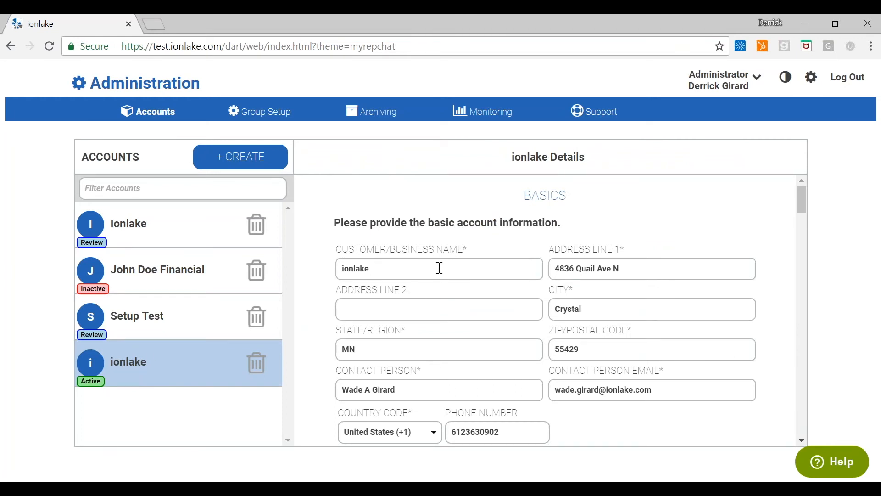
Return to Monitoring, open the ionlake match for the Possible Complaint pattern, and examine its details and message text.
left_click(489, 115)
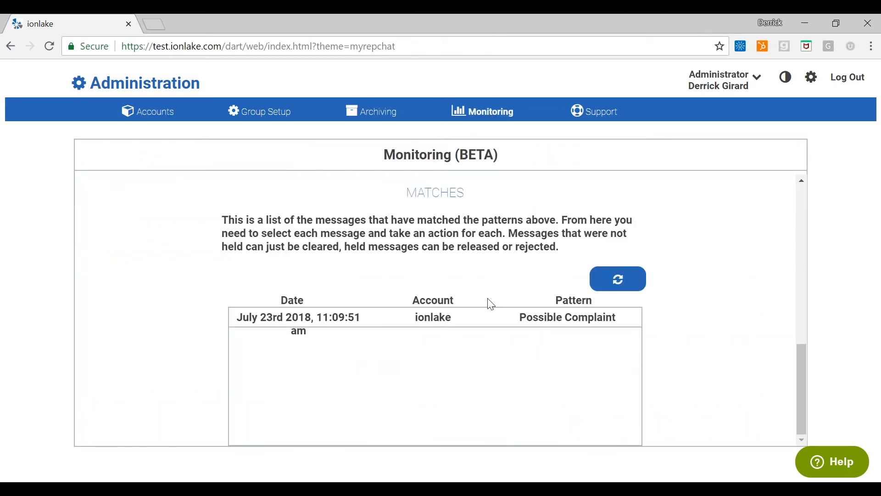
left_click(578, 327)
scroll(665, 352, "down", 4)
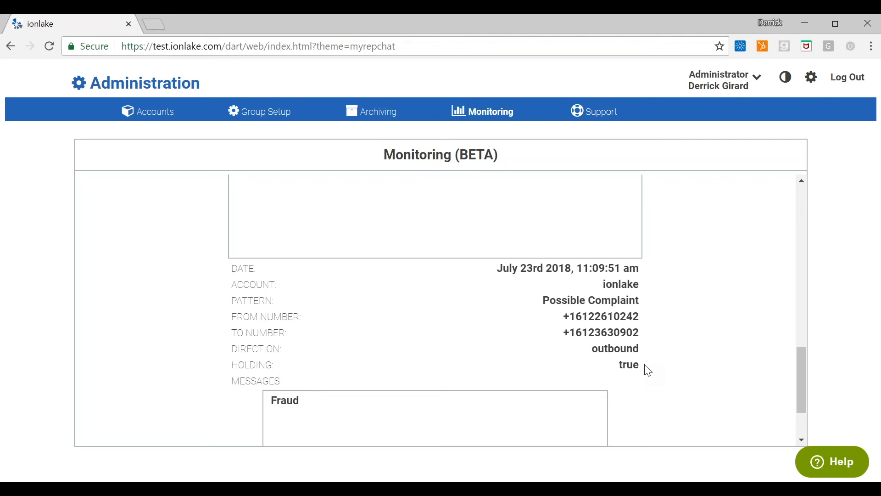
scroll(649, 371, "down", 2)
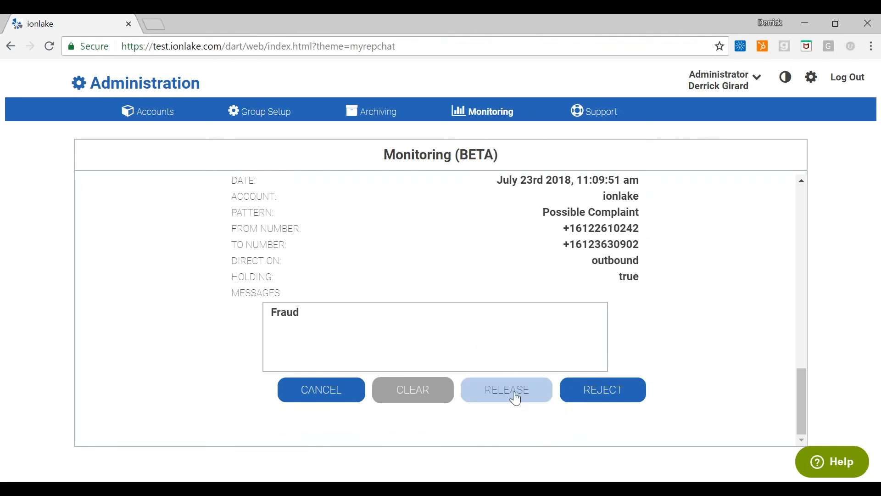
Open the Reject Message dialog for the held "Fraud" message, cancel the rejection, and return to the Matches list.
left_click(608, 394)
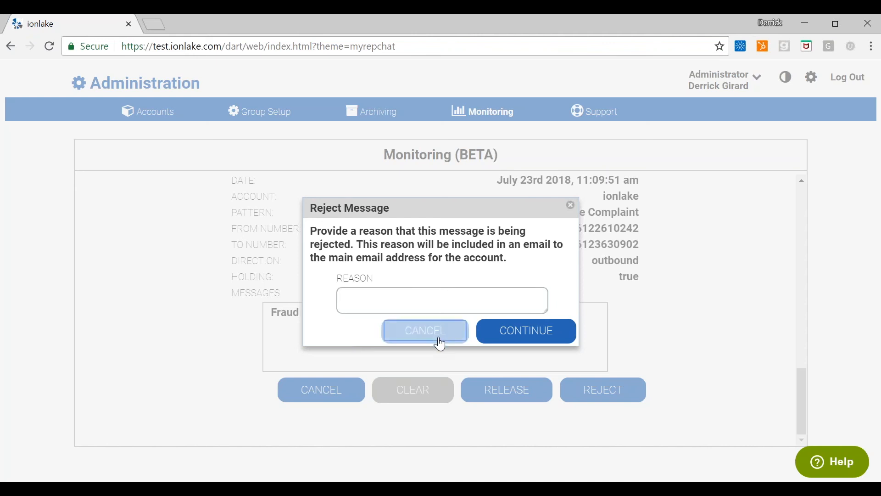
left_click(426, 331)
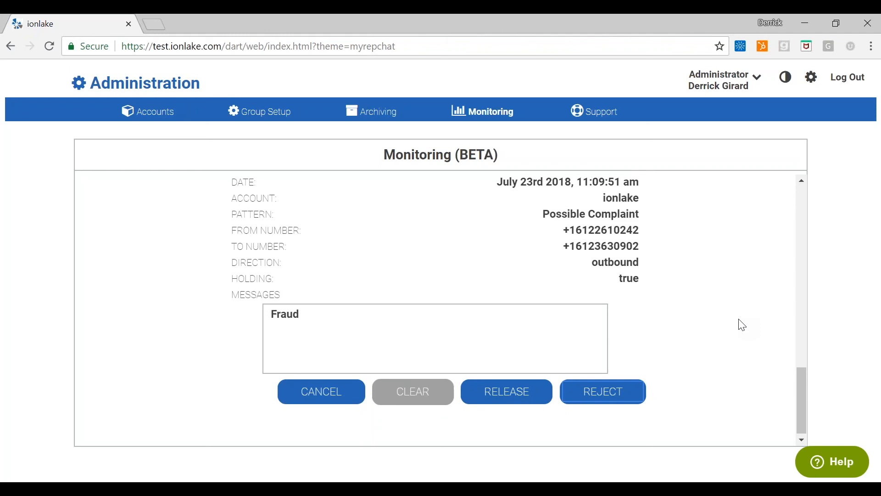
scroll(743, 325, "up", 2)
scroll(743, 325, "up", 10)
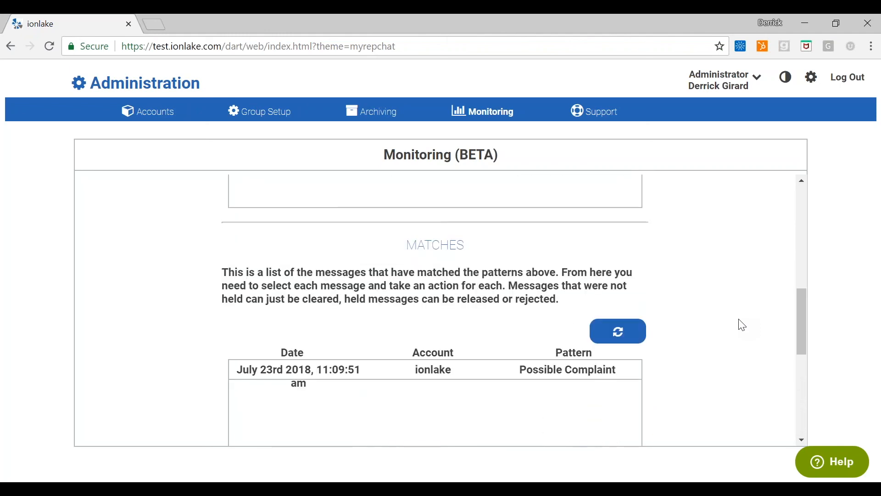